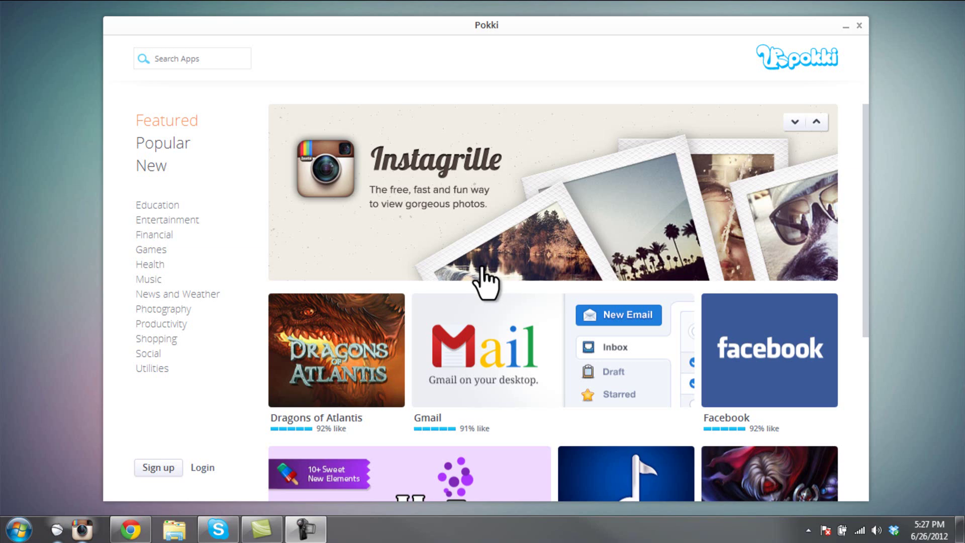
Step: Open the Instagrille photo feed, scroll through it, and minimize the window
left_click(82, 529)
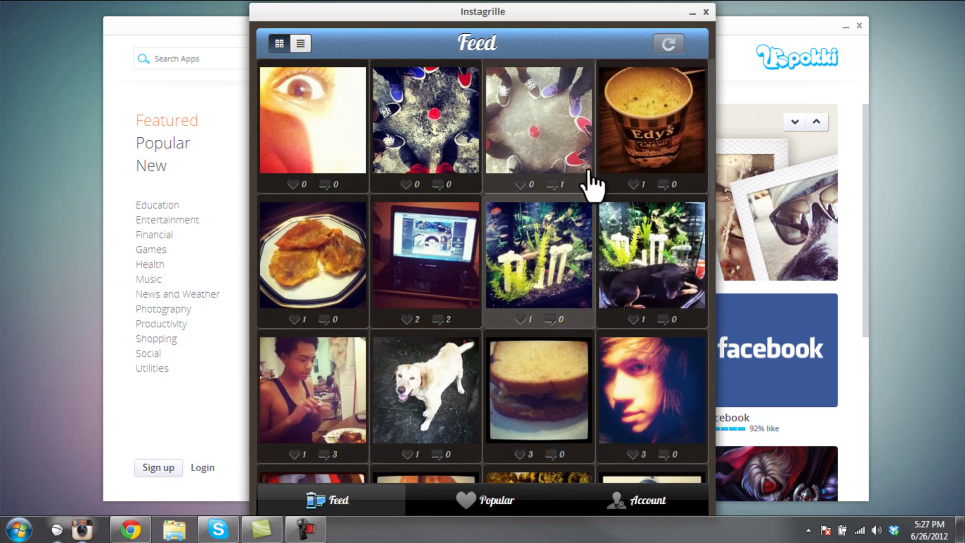
left_click_drag(715, 153, 703, 63)
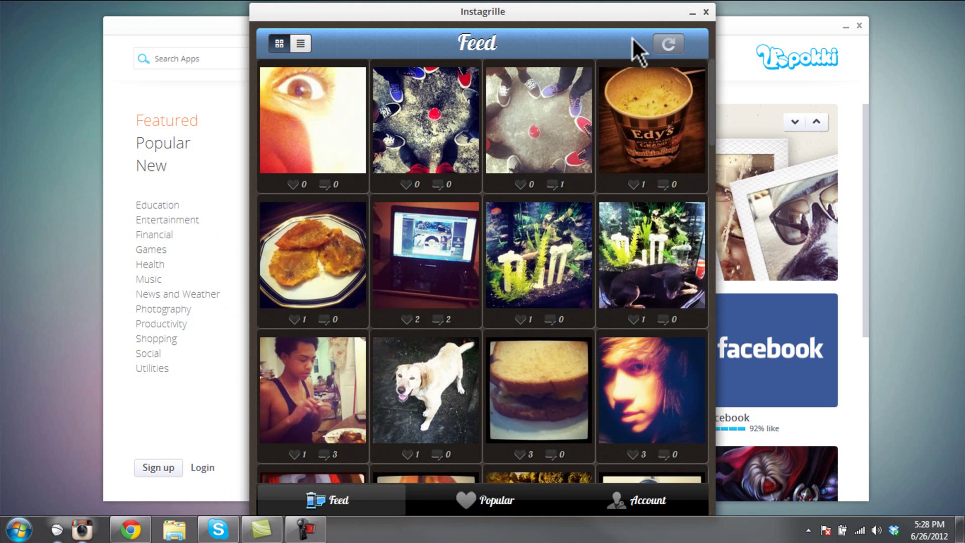
left_click(692, 12)
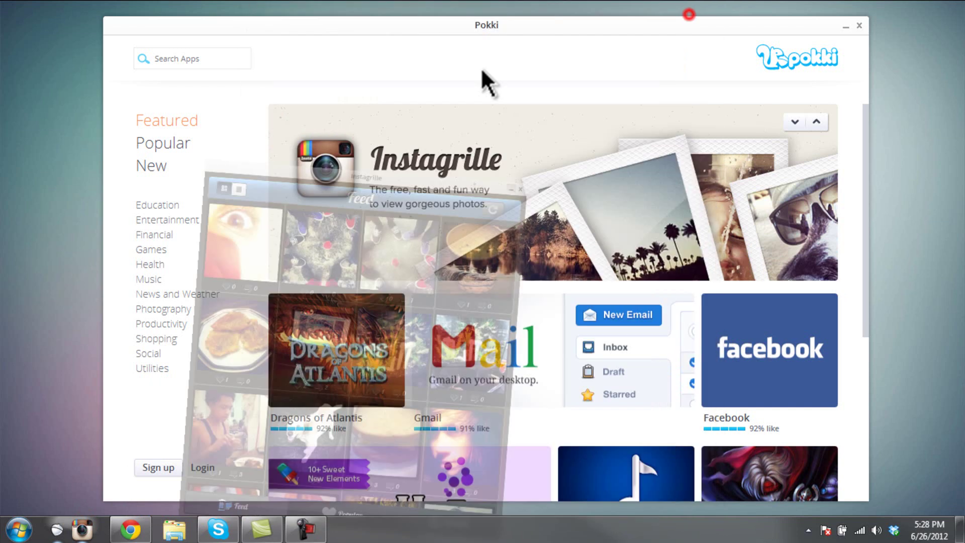
Step: Restore Instagrille from the taskbar and drag its window up over the Pokki store
left_click(82, 532)
left_click_drag(488, 14, 498, 200)
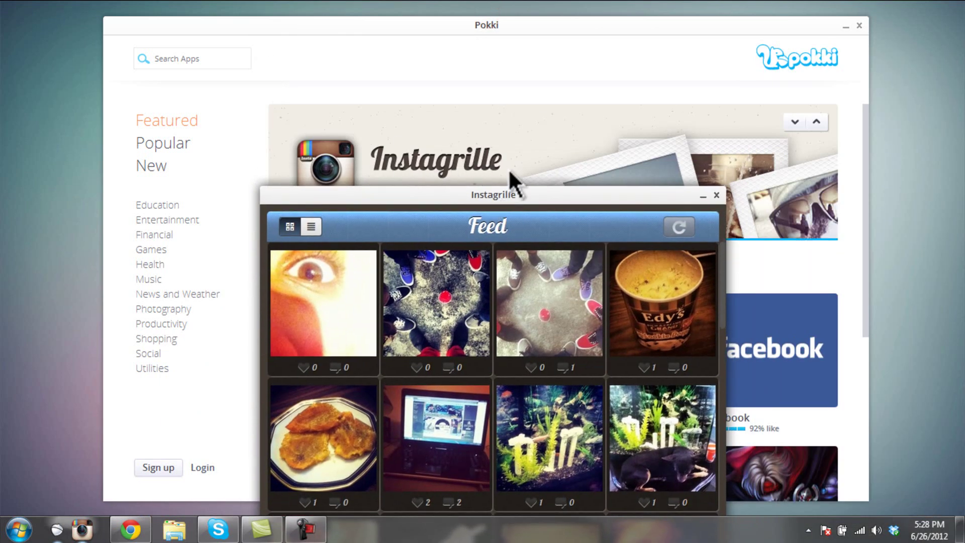
left_click_drag(565, 193, 569, 36)
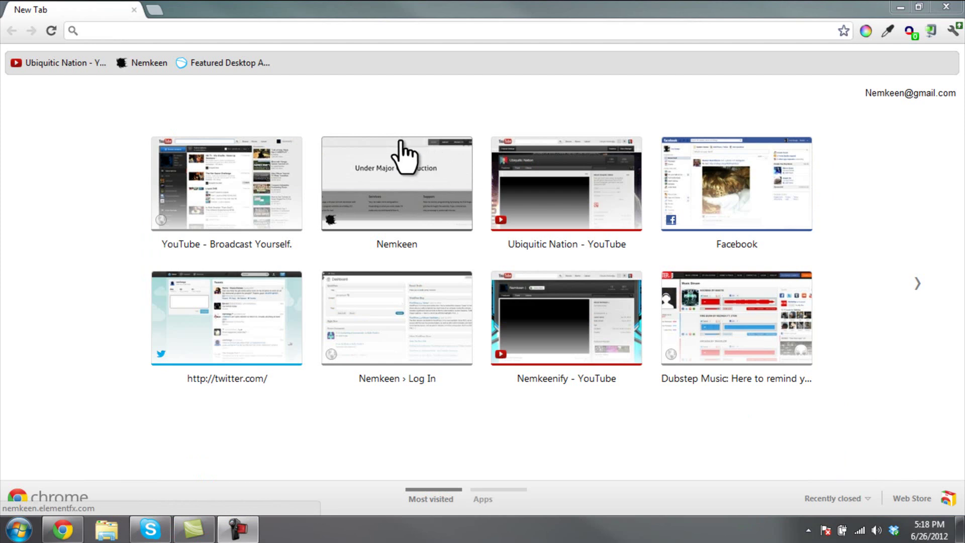
Step: Load pokki.com from the 'Featured Desktop Apps' bookmark and scroll the page
left_click(265, 64)
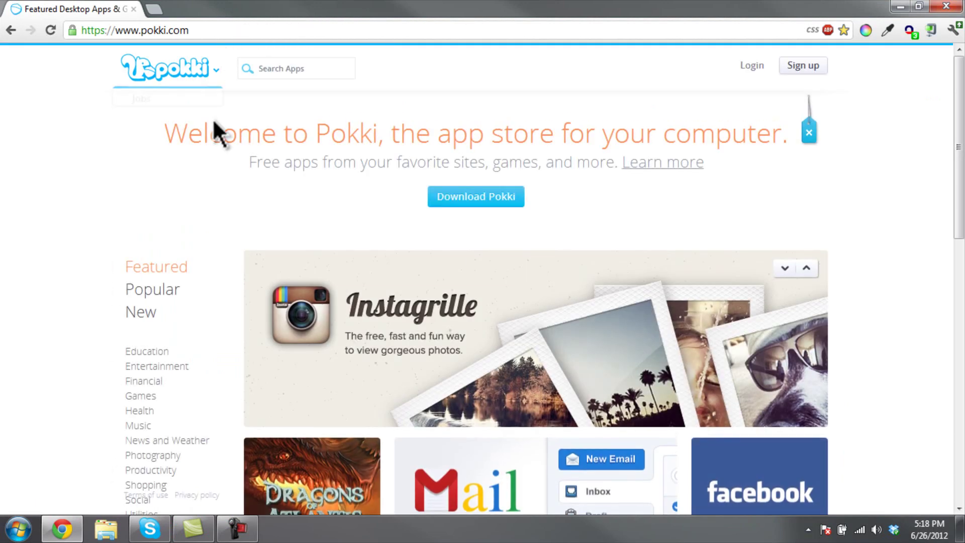
scroll(28, 221, "down", 8)
scroll(38, 284, "up", 8)
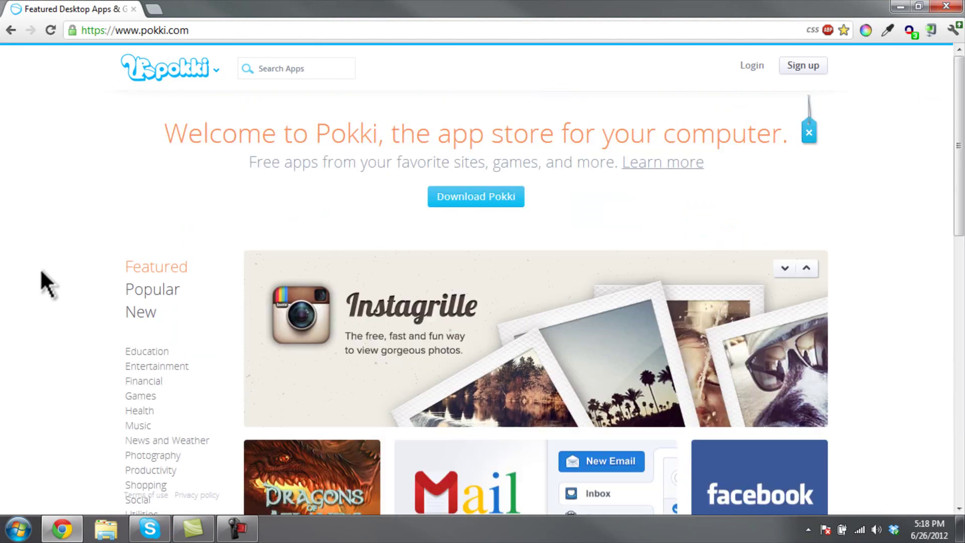
Step: Download Pokki_PokkiSetup (2).exe, allow Java once, and run it past the security warning
left_click(482, 197)
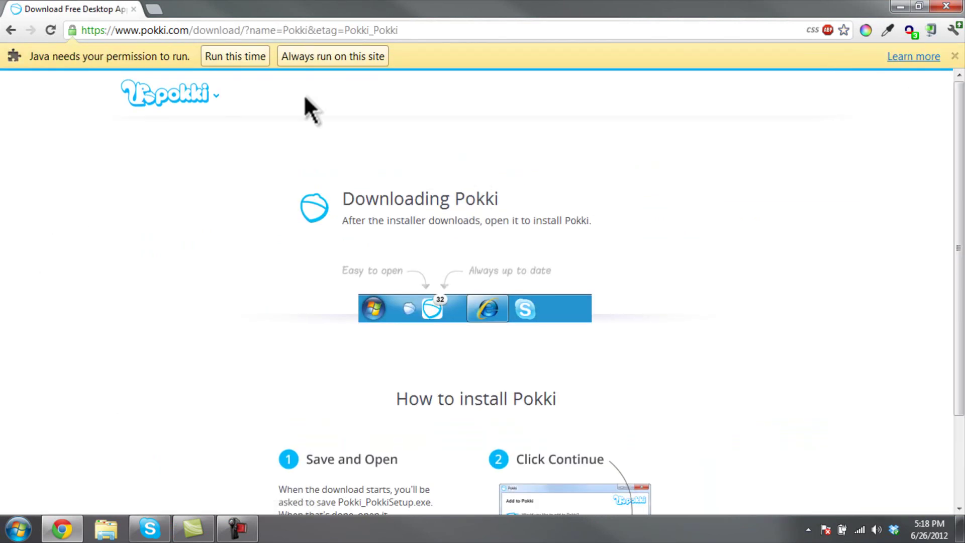
left_click(242, 60)
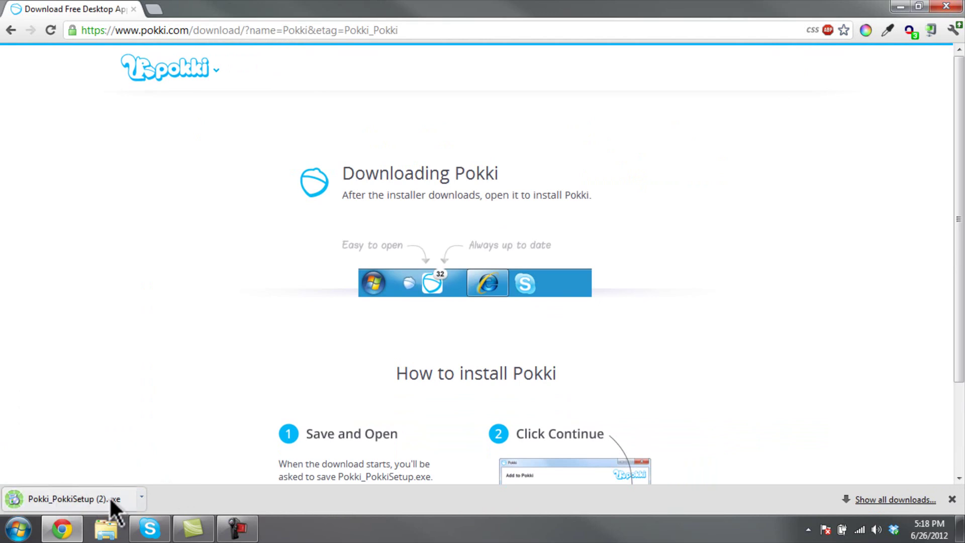
left_click(90, 500)
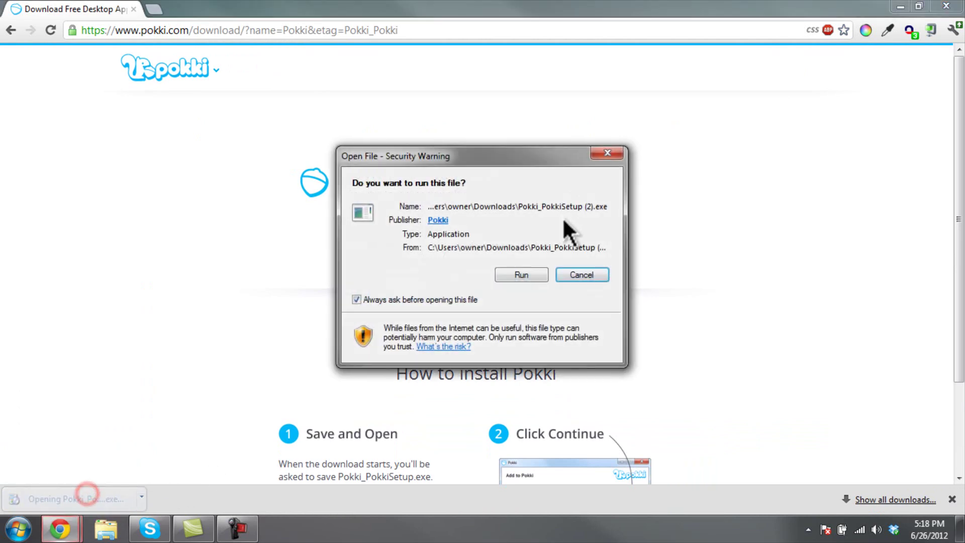
left_click(523, 276)
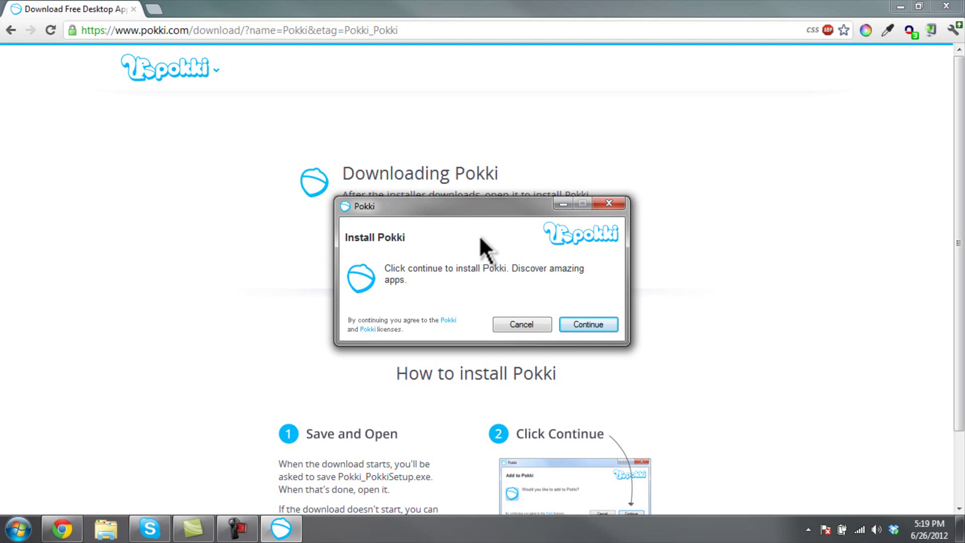
Step: Continue the Pokki installation, then open the newly installed Pokki store from the taskbar
key("Return")
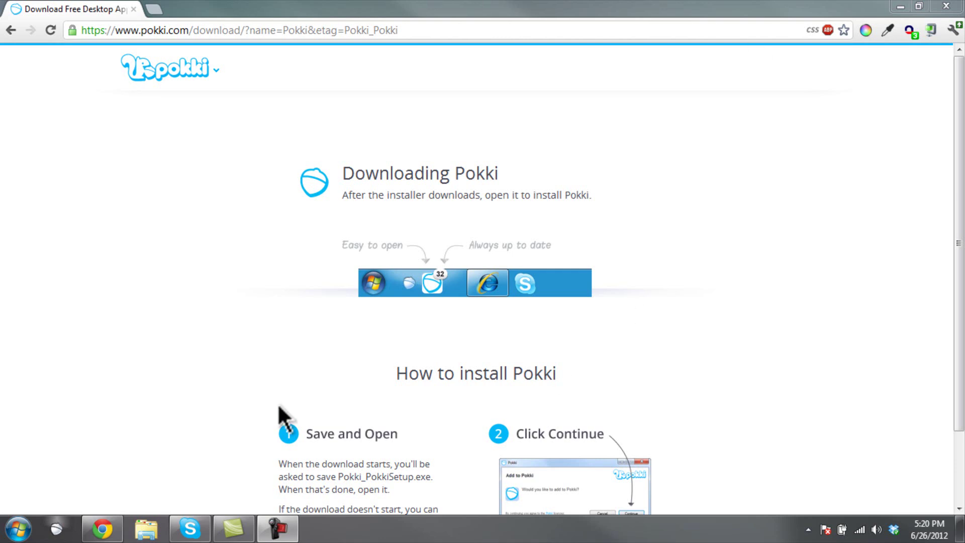
left_click(56, 530)
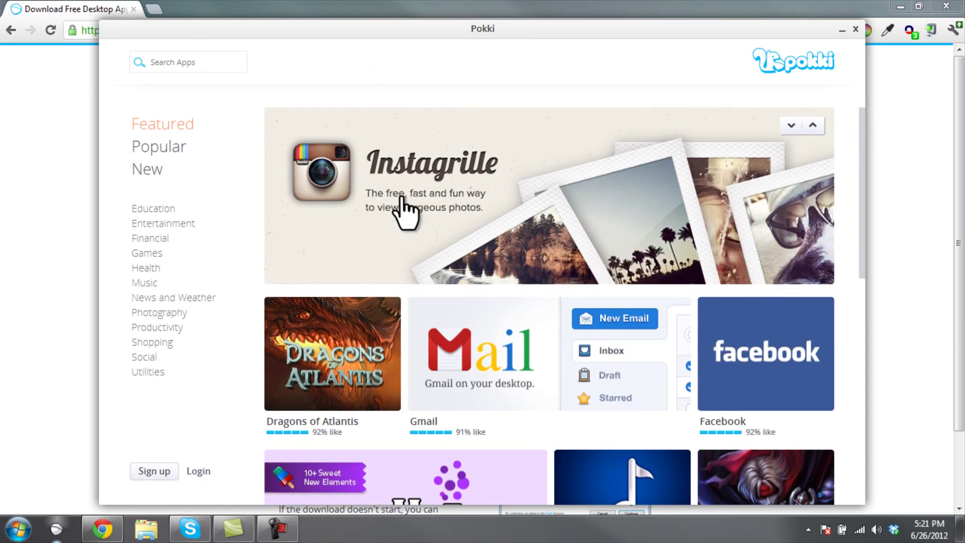
Step: Minimize the browser to reveal the Pokki store and nudge its window into place
mouse_move(445, 186)
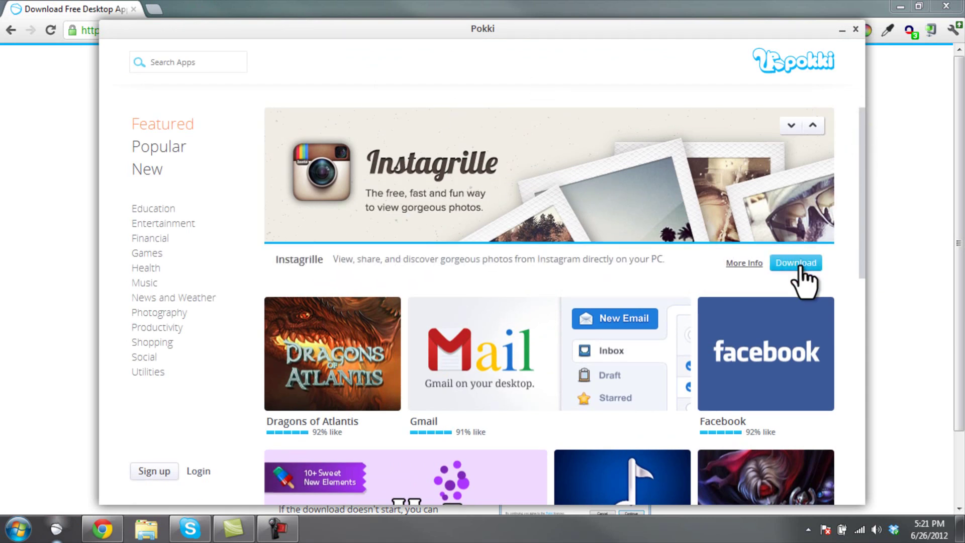
left_click(61, 8)
left_click(100, 527)
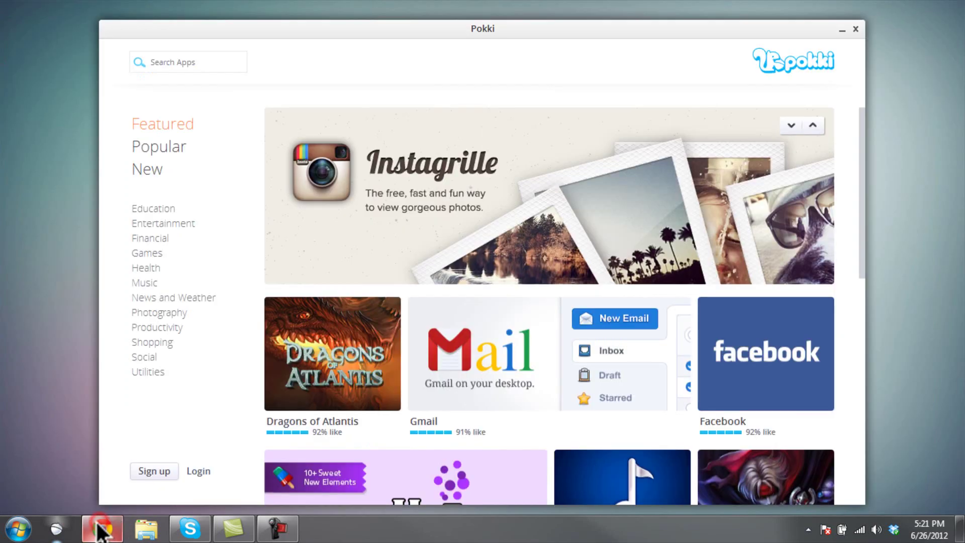
left_click_drag(667, 33, 671, 29)
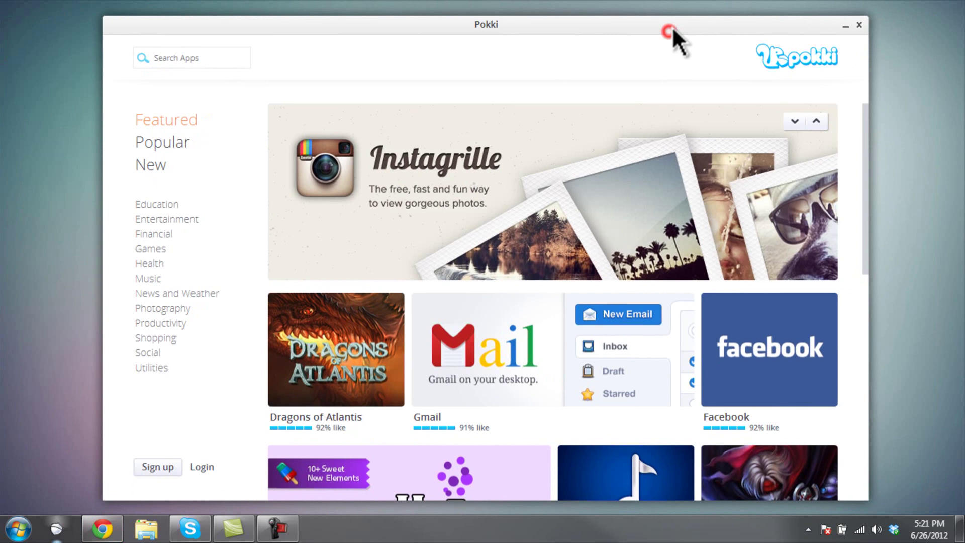
Step: Cycle the featured carousel forward to Little Alchemy and back to Instagrille
mouse_move(383, 189)
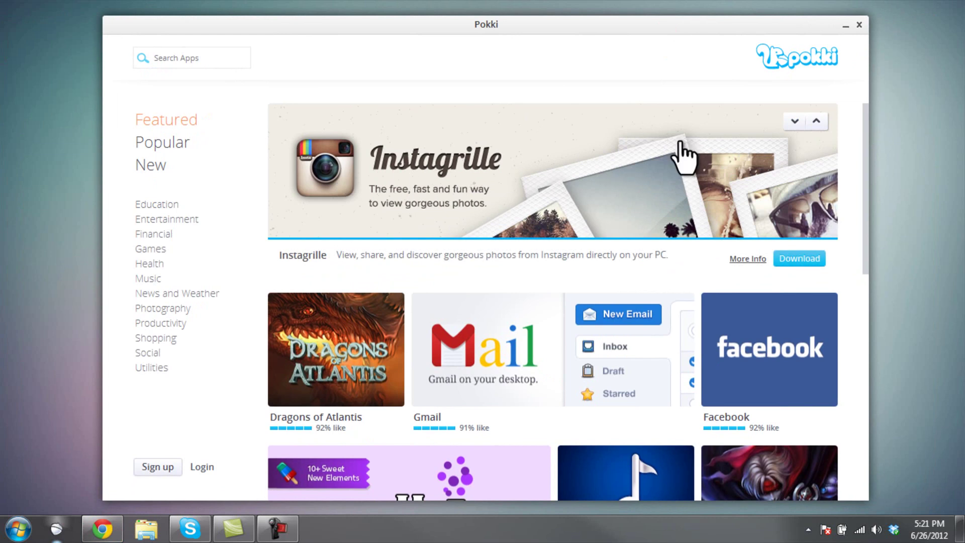
left_click(796, 122)
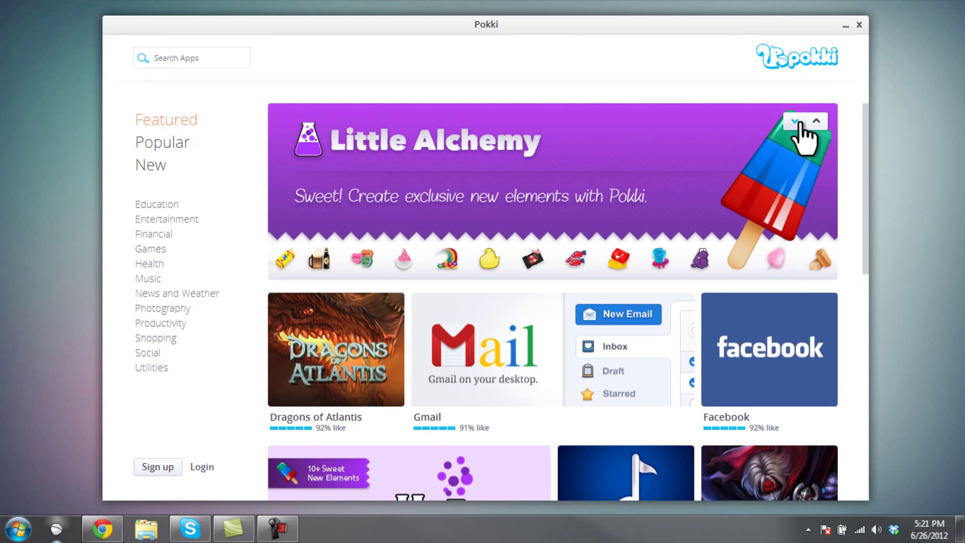
left_click(817, 122)
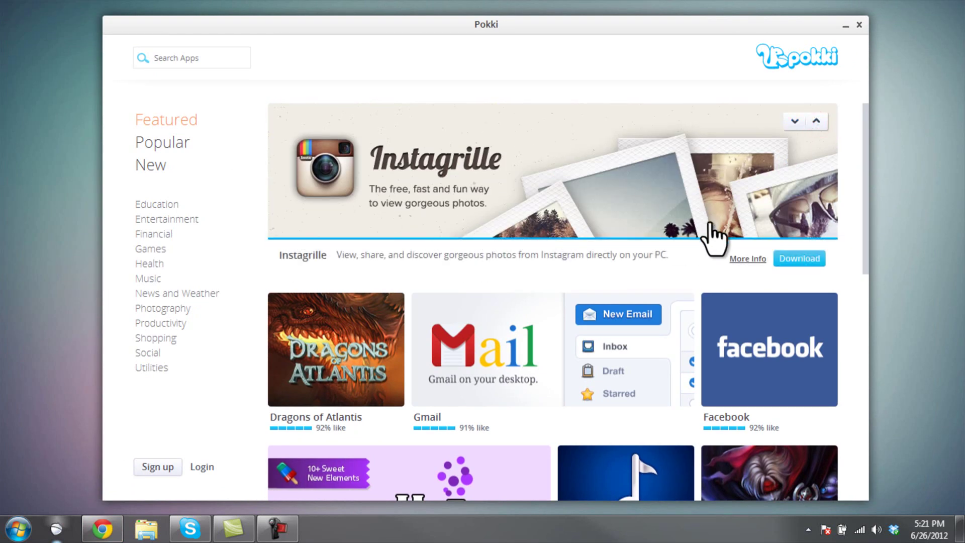
Step: Download Instagrille from its details page, dismiss the 'Instagrille added!' notice, and launch it
left_click(680, 230)
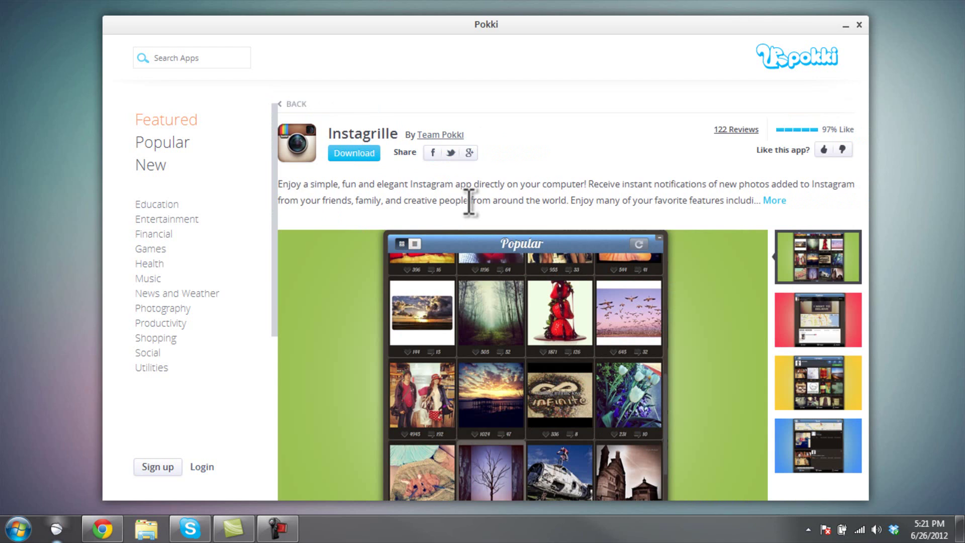
left_click(342, 154)
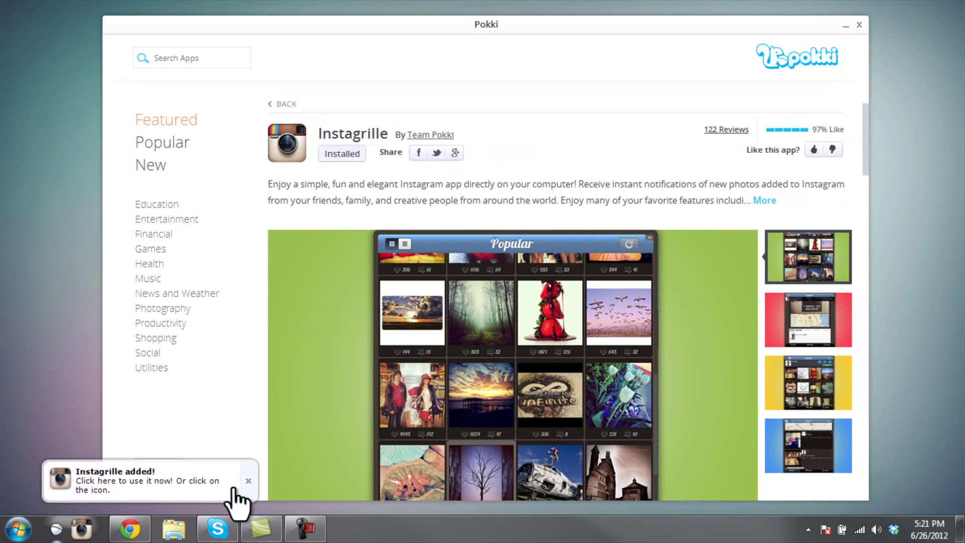
left_click(246, 483)
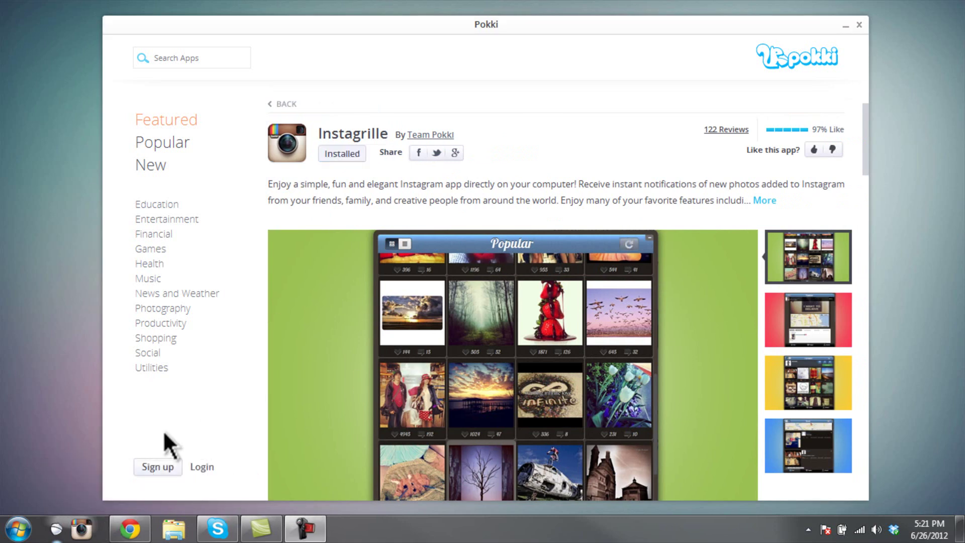
left_click(80, 529)
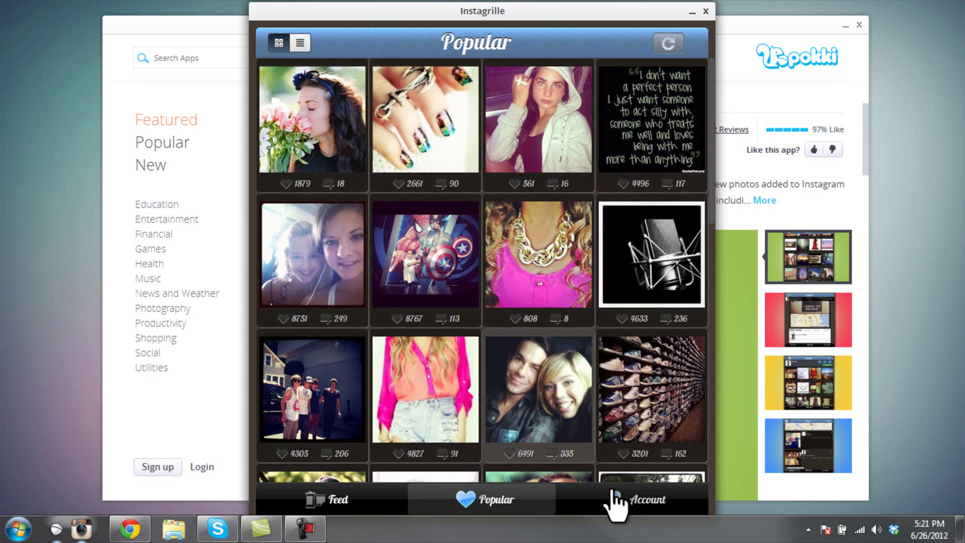
Step: Switch between the Feed and Popular tabs, then go to the Account page
left_click(353, 499)
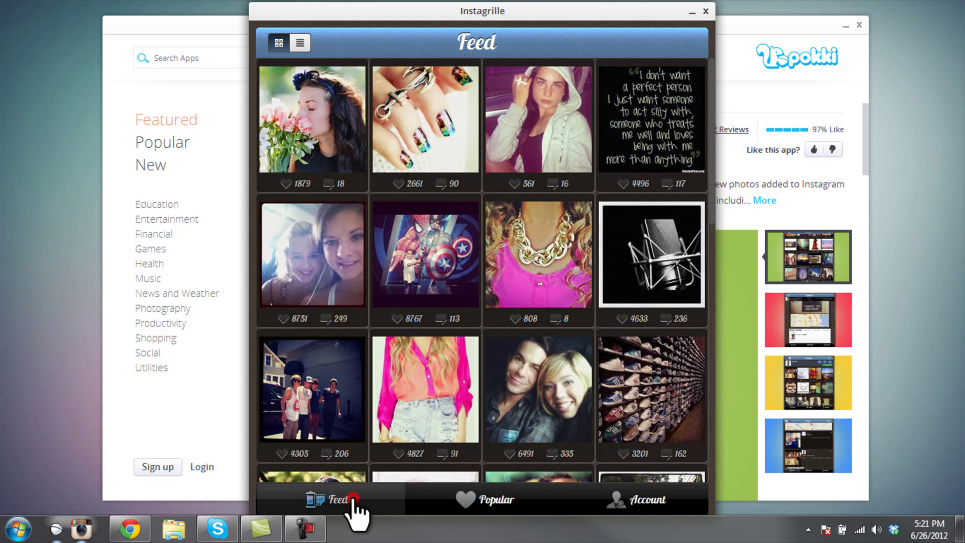
left_click(488, 505)
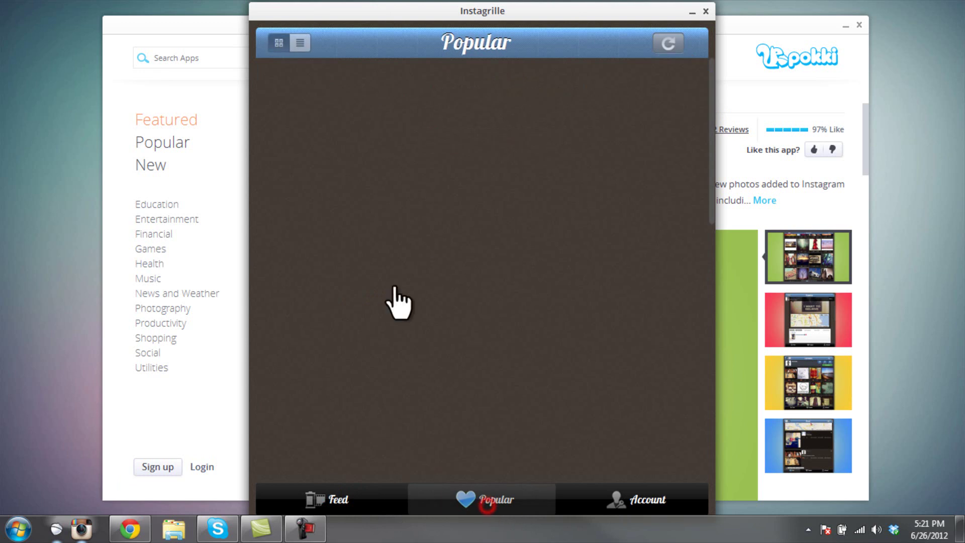
left_click(648, 503)
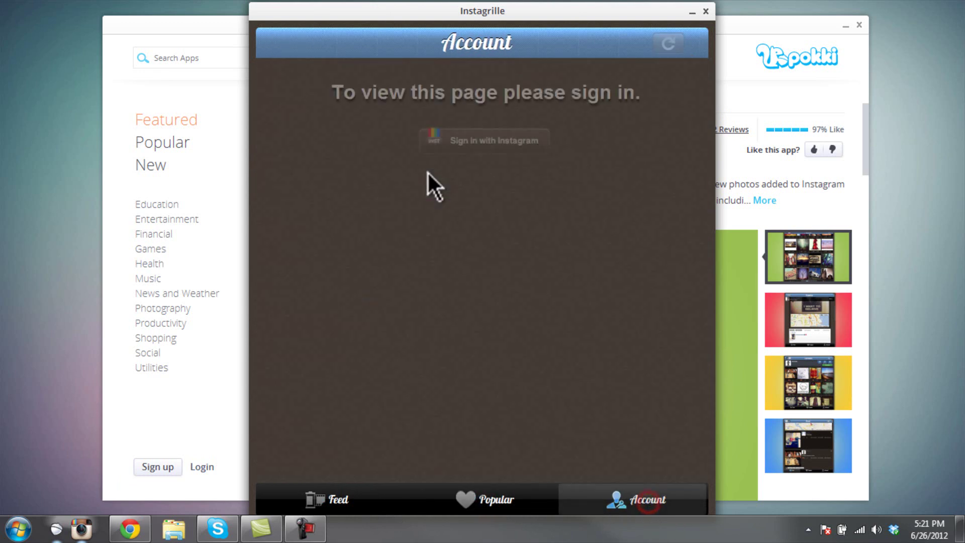
Step: Sign in with Instagram by entering the account's username and password
left_click(493, 138)
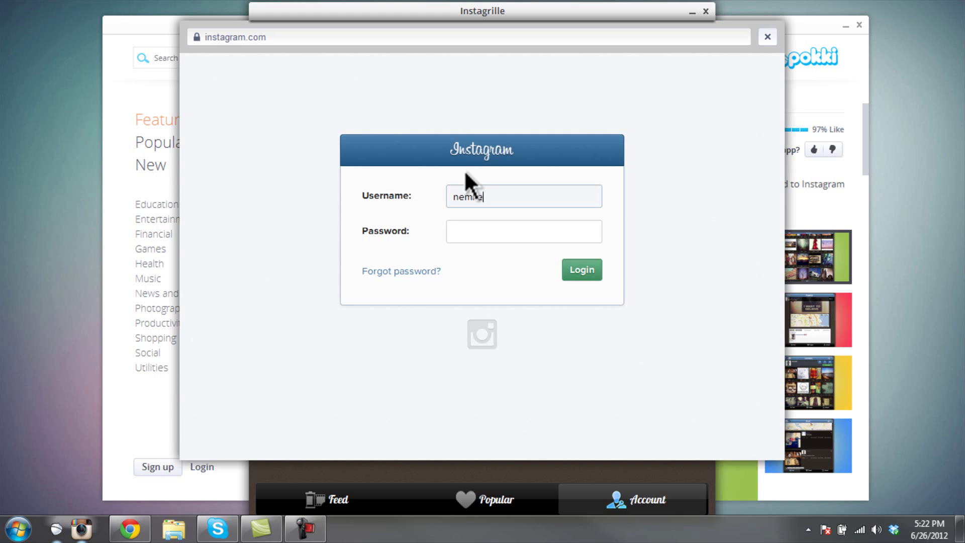
type("en")
key("Tab")
type("********")
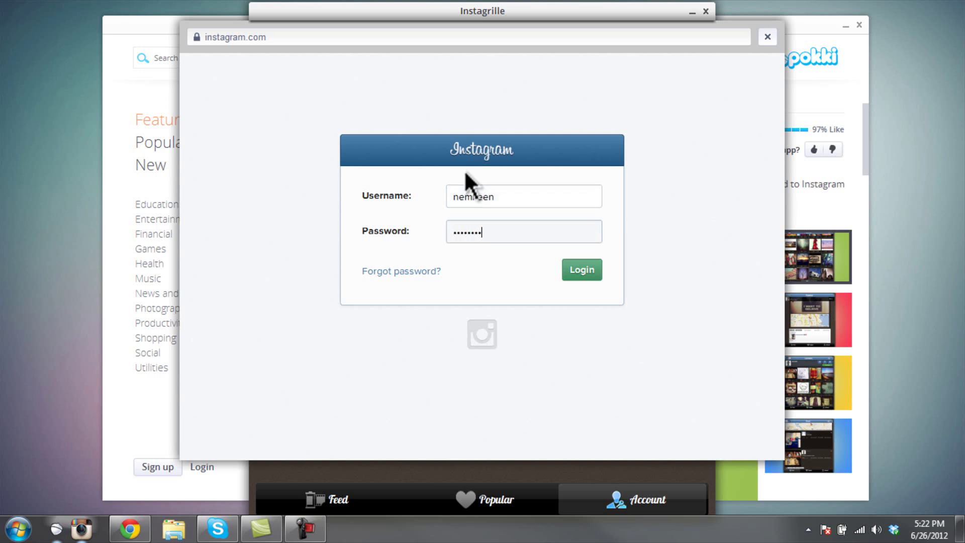
type("*")
key("Return")
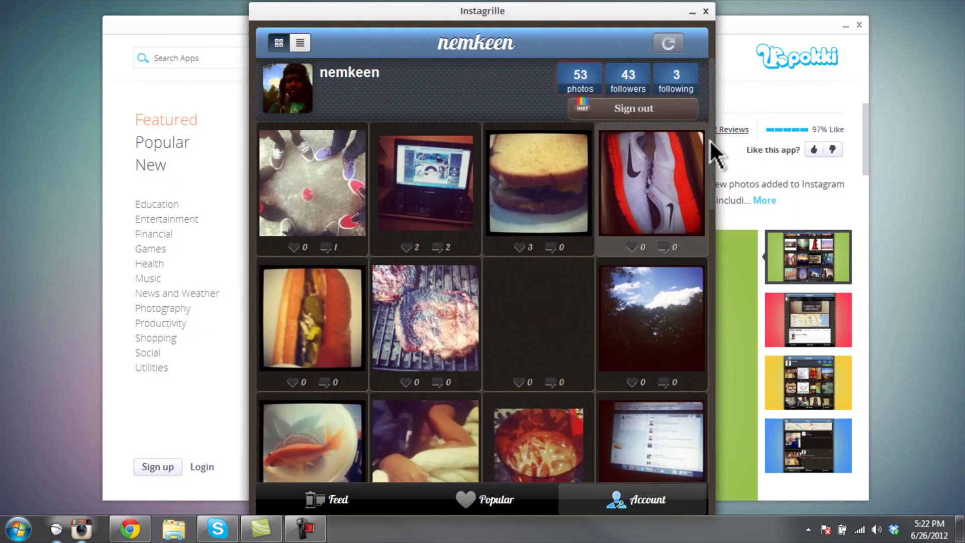
Step: Scroll the profile grid, view the Popular and Feed photos, then minimize Instagrille
left_click_drag(710, 139, 711, 170)
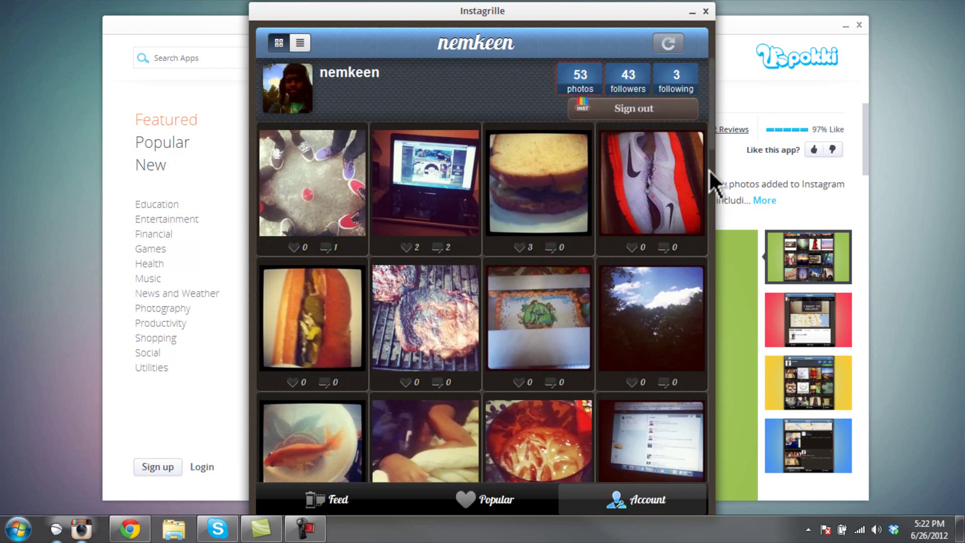
left_click(489, 503)
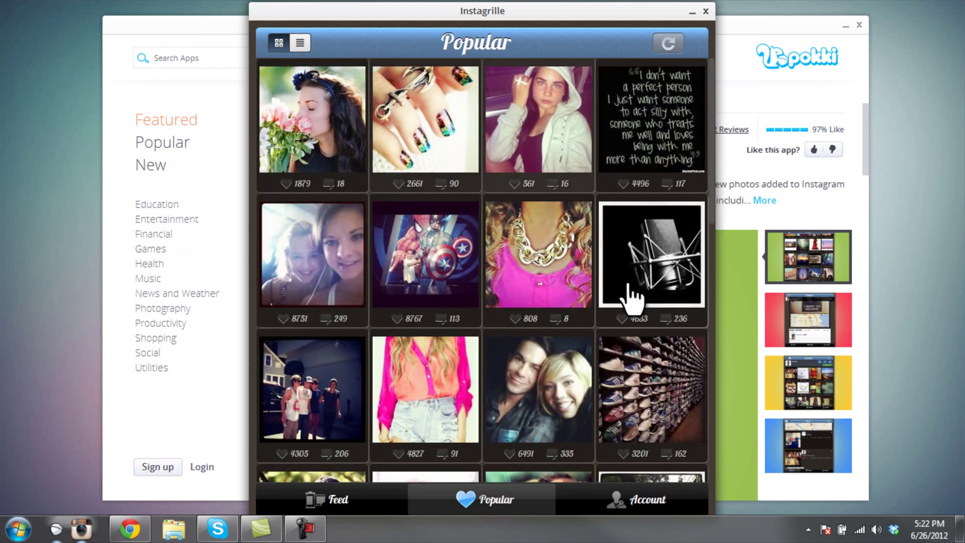
left_click(344, 510)
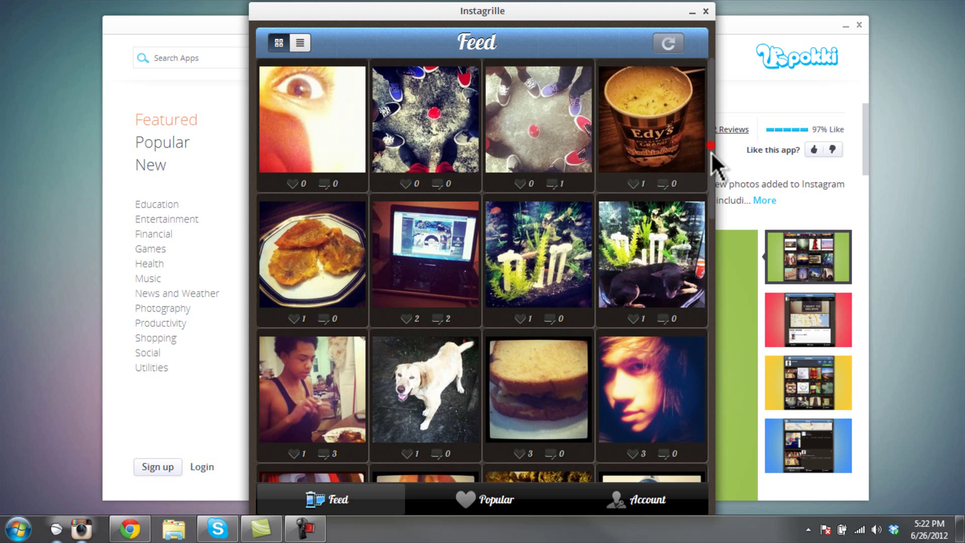
left_click_drag(711, 152, 710, 95)
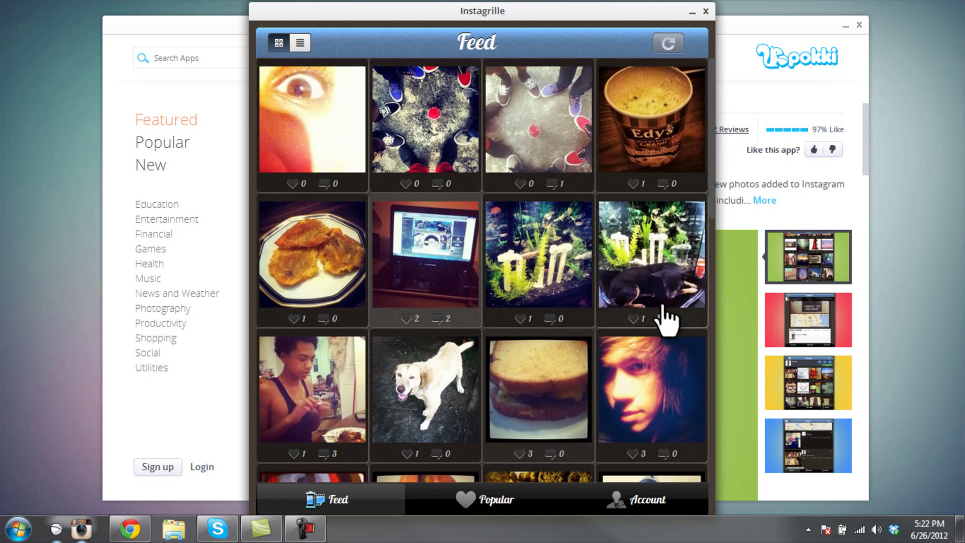
left_click(692, 11)
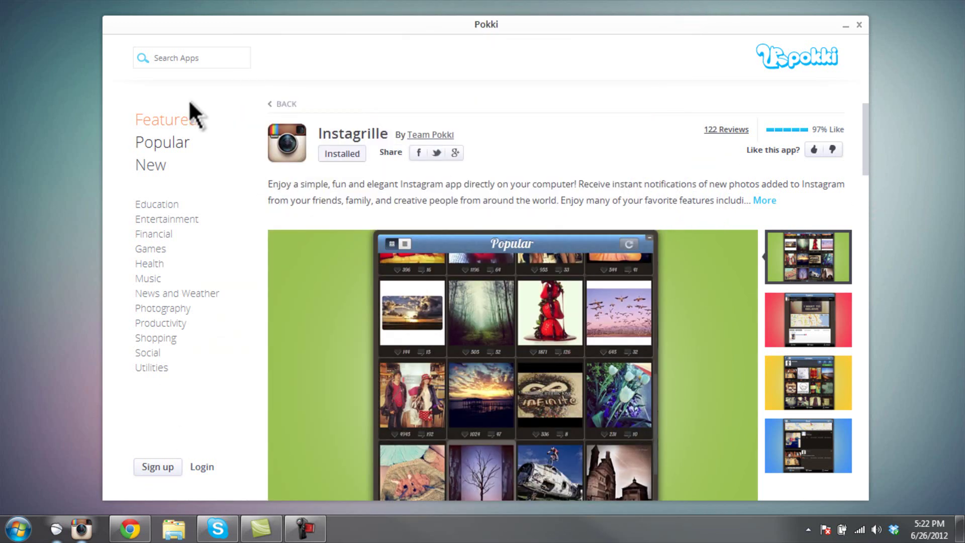
Step: Return to the Featured page and scroll through tiles like Gmail, Facebook, Rdio and Tupsu
left_click(177, 122)
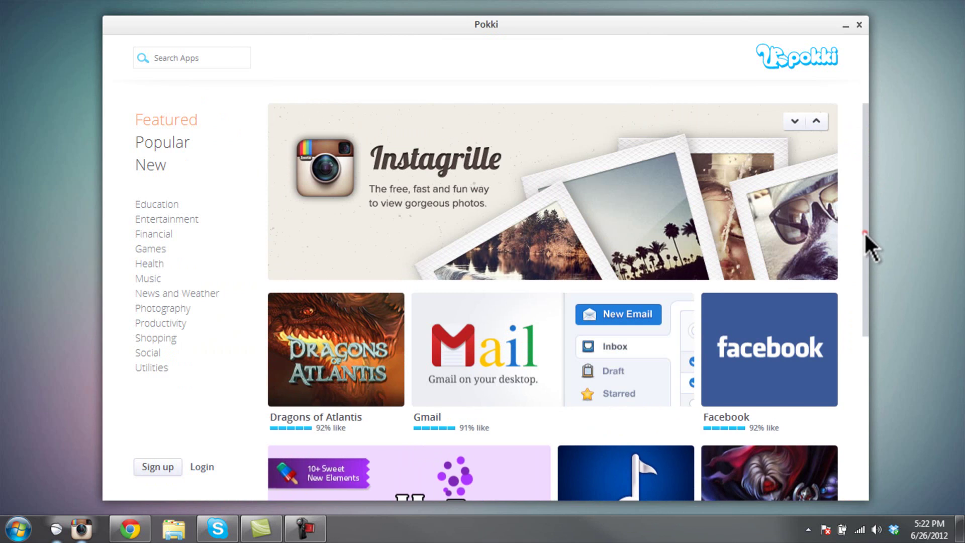
left_click_drag(864, 231, 860, 349)
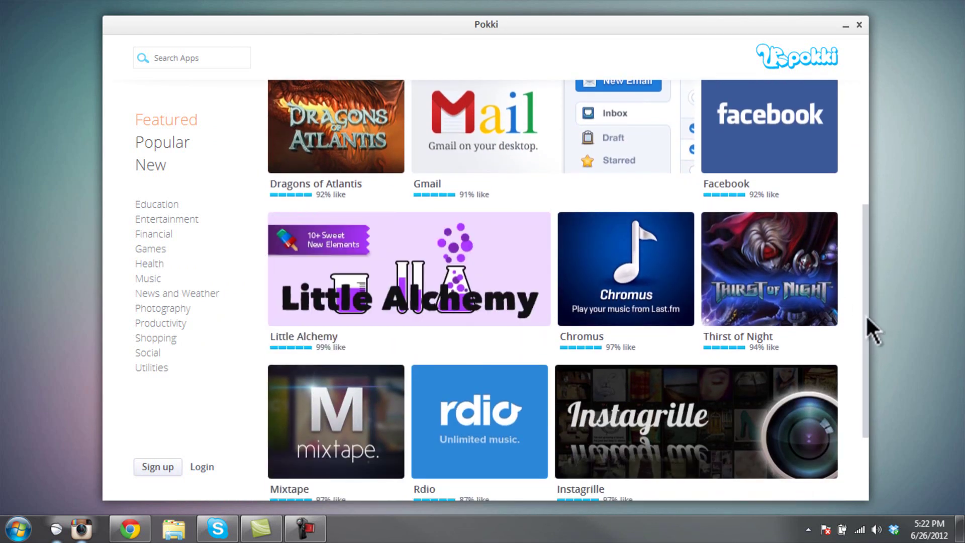
left_click_drag(864, 318, 851, 75)
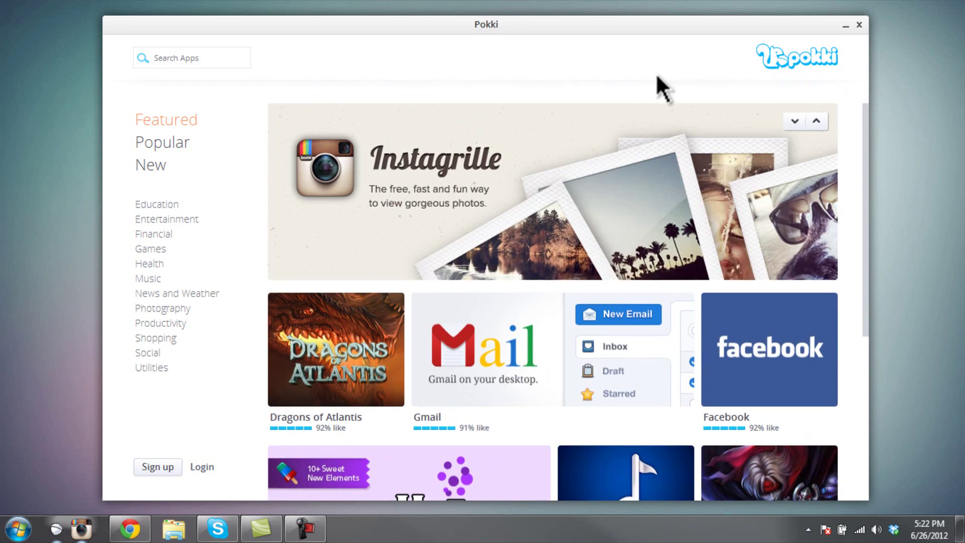